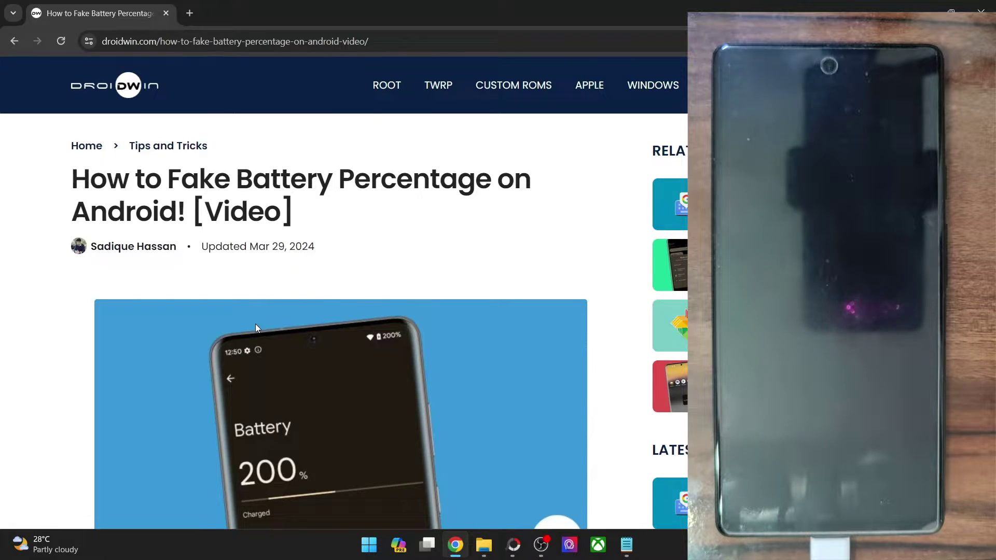
{"action": "scroll", "coordinate": [255, 324], "scroll_direction": "down", "scroll_amount": 1}
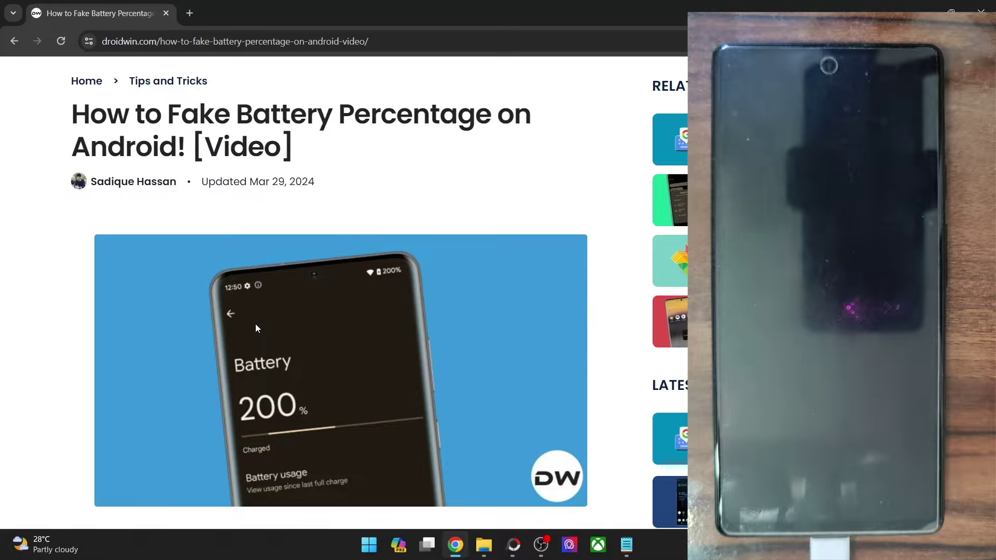
{"action": "scroll", "coordinate": [255, 328], "scroll_direction": "down", "scroll_amount": 1}
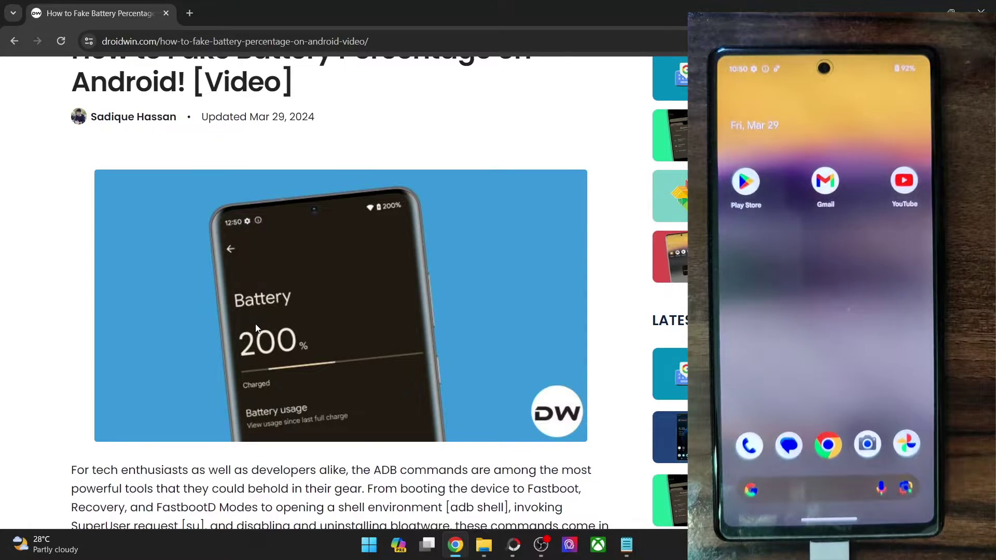
{"action": "scroll", "coordinate": [256, 328], "scroll_direction": "down", "scroll_amount": 5}
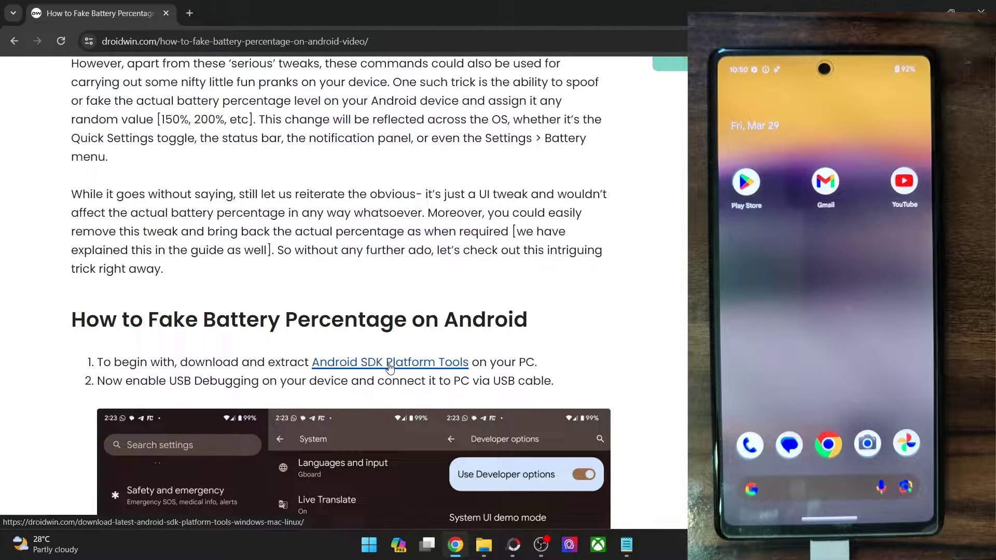
Bring the extracted platform-tools folder window in File Explorer to the front
{"action": "left_click", "coordinate": [483, 544]}
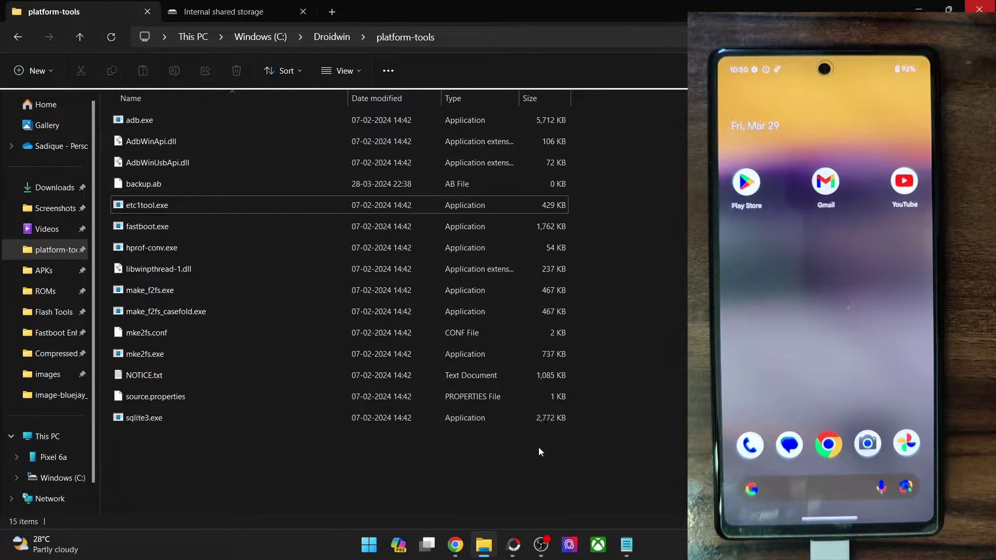
Check the platform-tools files and the article, then select the folder's address-bar path
{"action": "left_click_drag", "start_coordinate": [657, 443], "coordinate": [256, 98]}
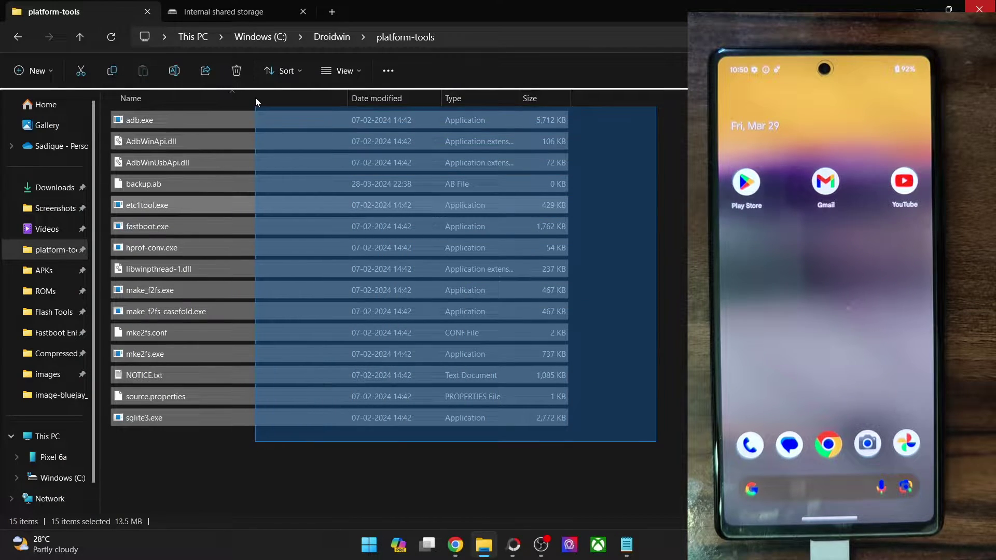
{"action": "left_click", "coordinate": [489, 495]}
{"action": "left_click", "coordinate": [455, 544]}
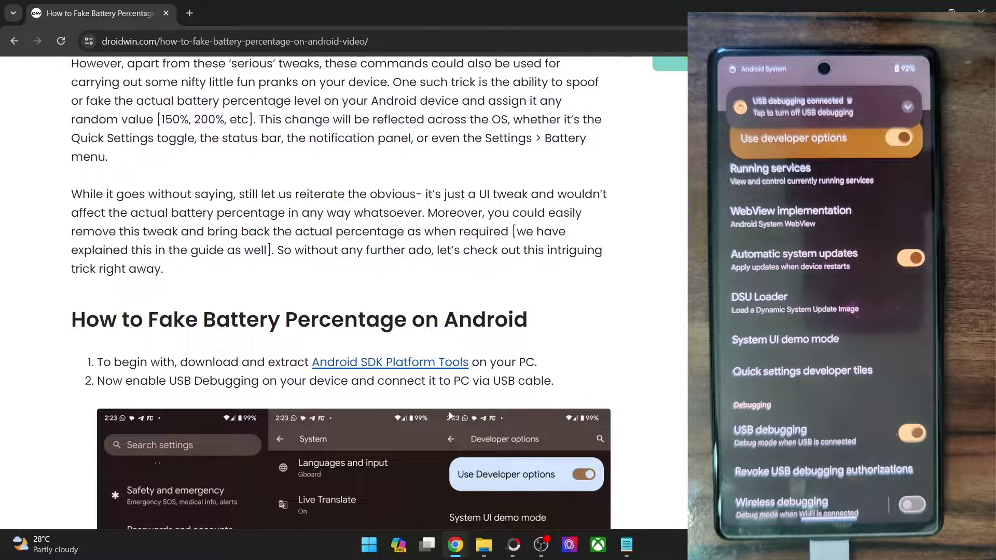
{"action": "left_click", "coordinate": [482, 545]}
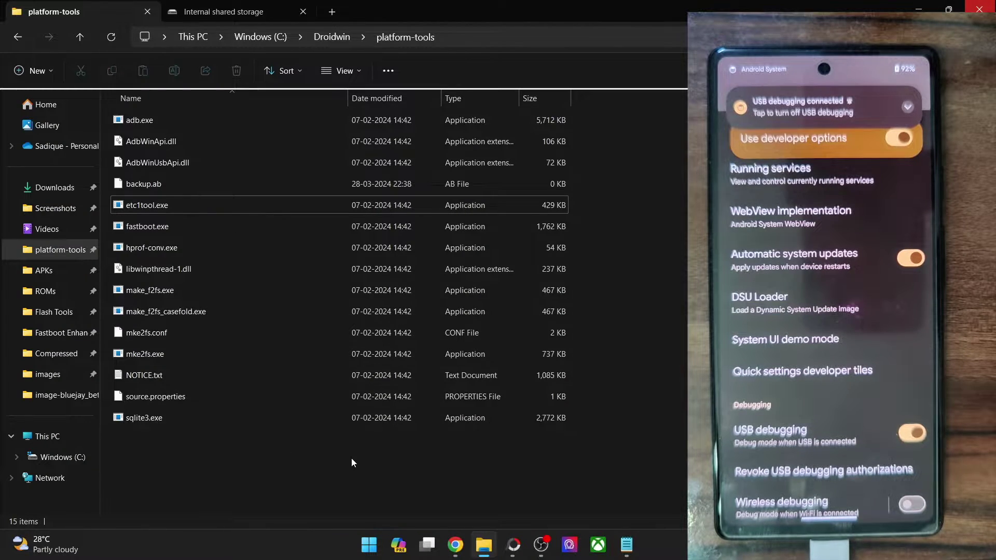
{"action": "left_click", "coordinate": [482, 36]}
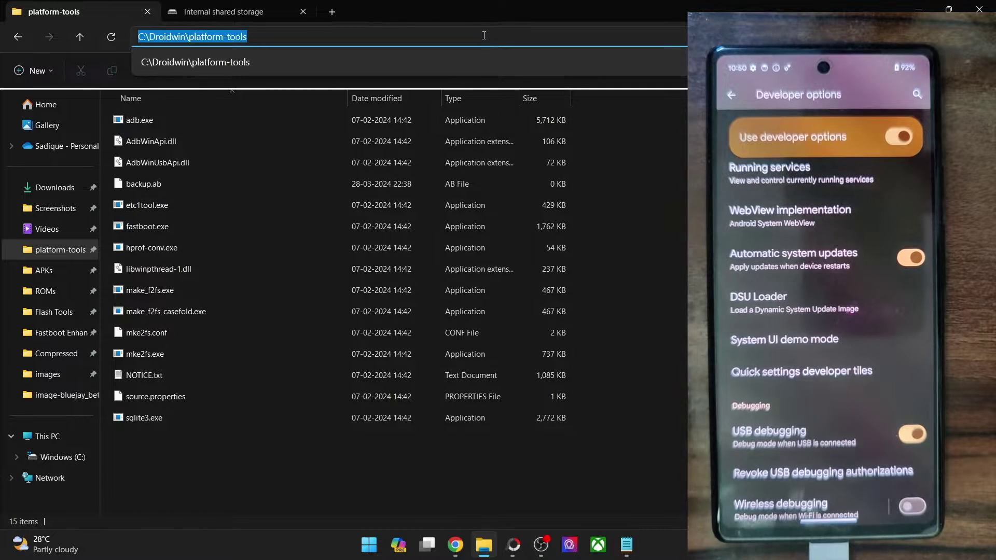
{"action": "type", "text": "CMD"}
Launch CMD in platform-tools, run 'adb devices', and copy the phone's serial number
{"action": "key", "text": "Return"}
{"action": "type", "text": "adb de"}
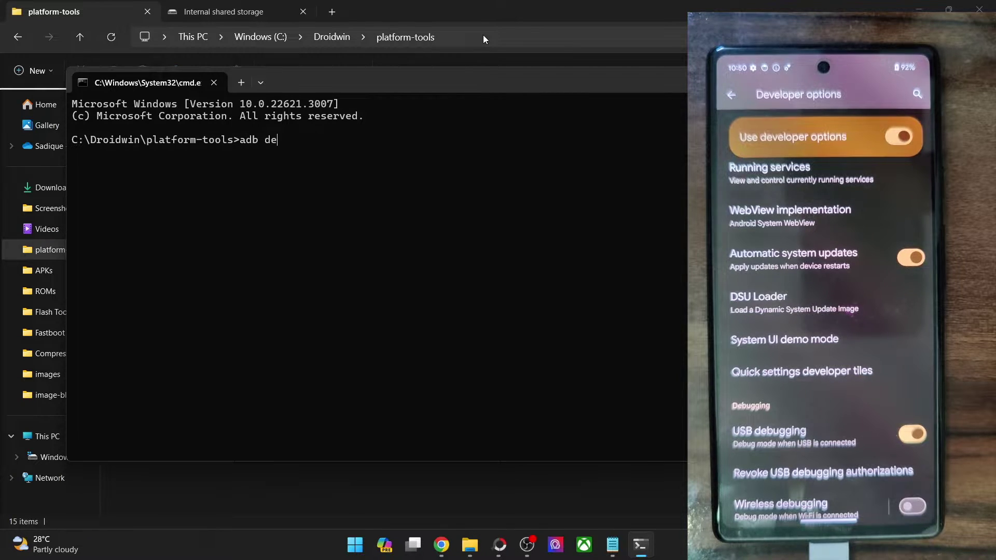
{"action": "type", "text": "vices"}
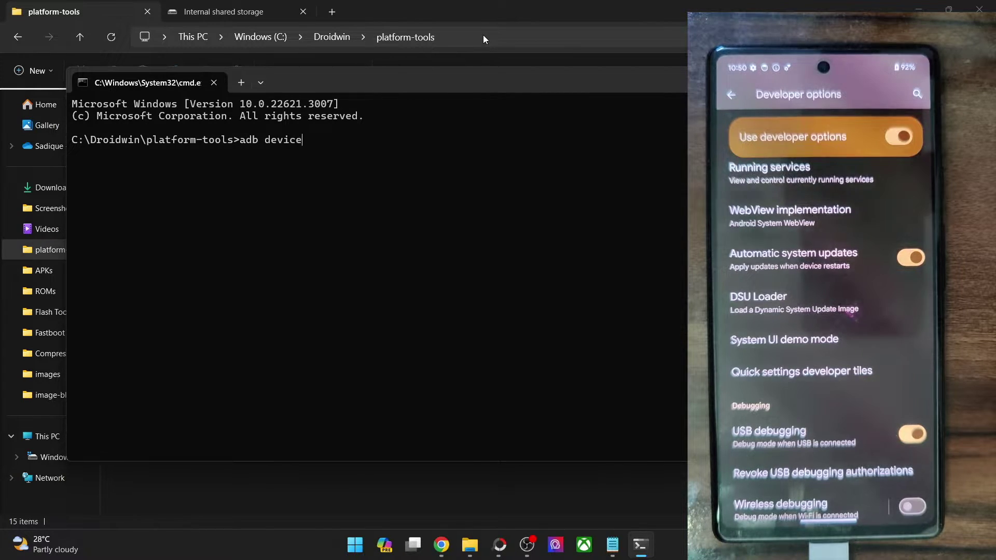
{"action": "key", "text": "Return"}
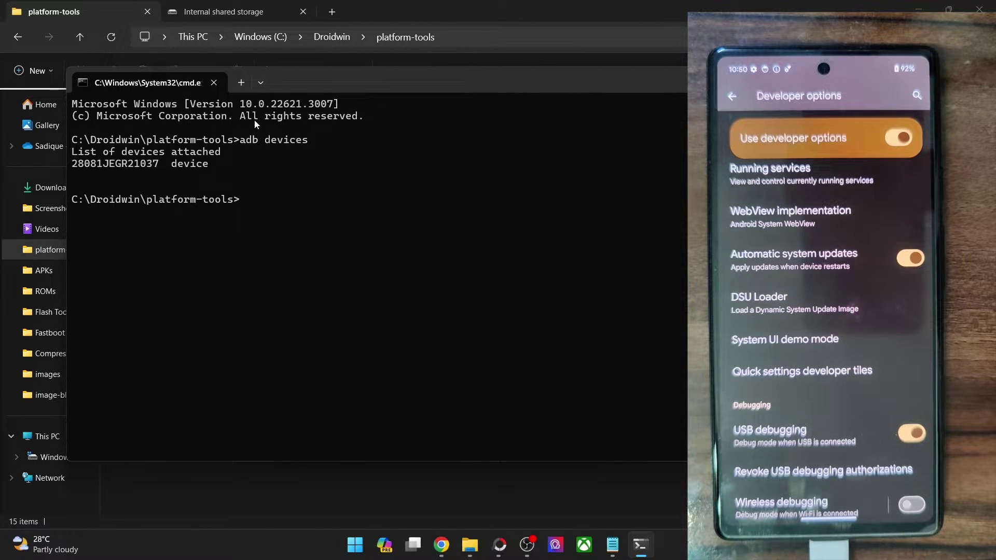
{"action": "double_click", "coordinate": [100, 164]}
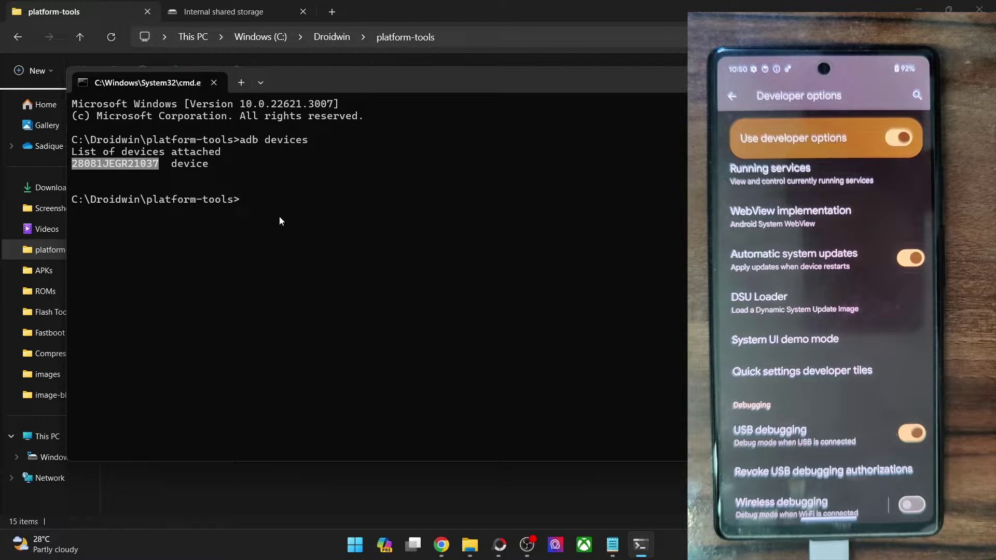
{"action": "key", "text": "ctrl+c"}
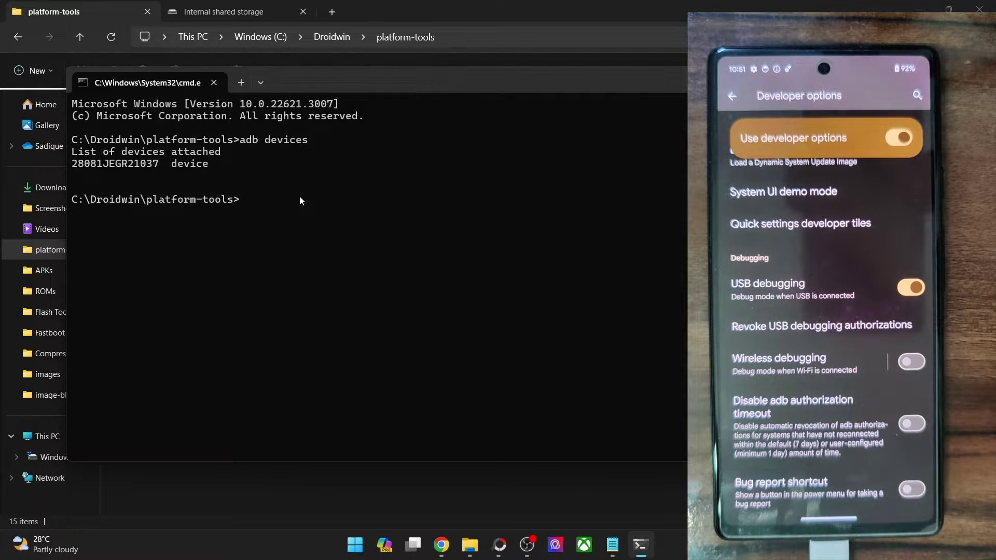
{"action": "left_click", "coordinate": [441, 546]}
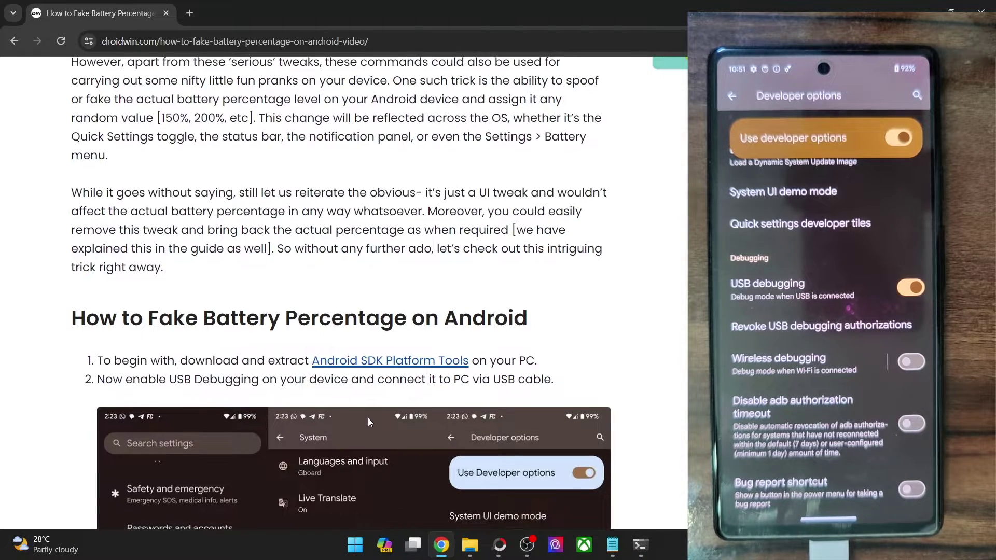
{"action": "scroll", "coordinate": [368, 420], "scroll_direction": "down", "scroll_amount": 5}
{"action": "scroll", "coordinate": [369, 420], "scroll_direction": "down", "scroll_amount": 1}
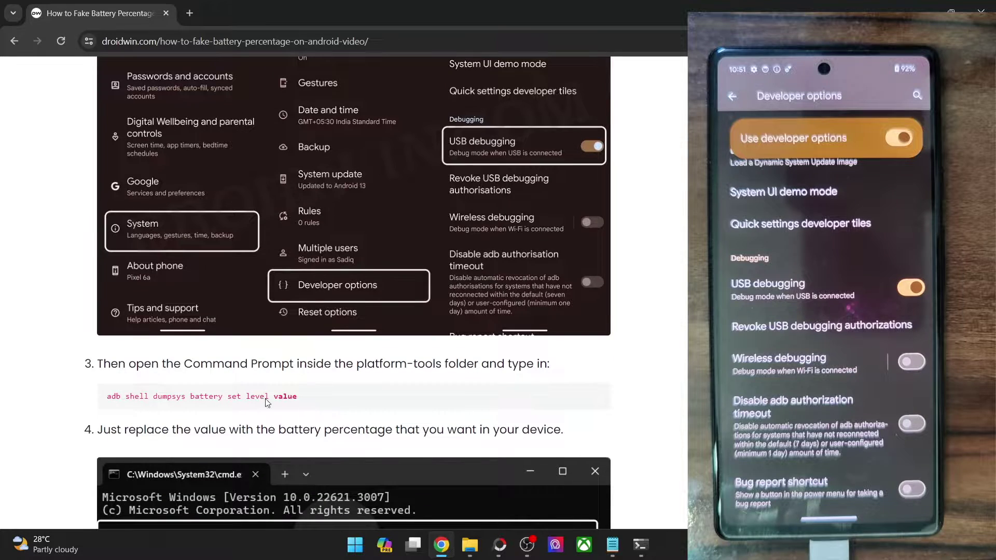
Select and copy the 'adb shell dumpsys battery set level value' command line
{"action": "triple_click", "coordinate": [206, 392]}
{"action": "left_click", "coordinate": [333, 402]}
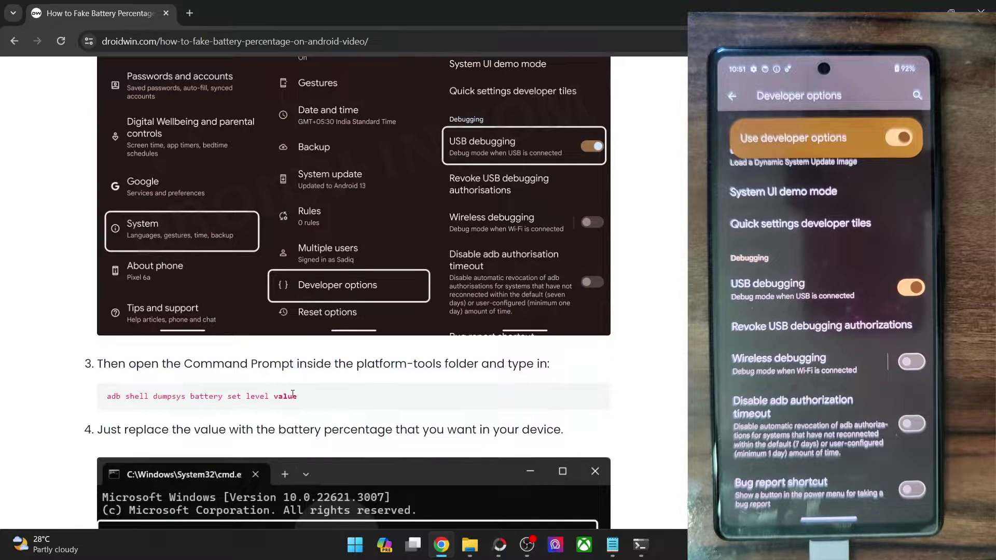
{"action": "double_click", "coordinate": [285, 397]}
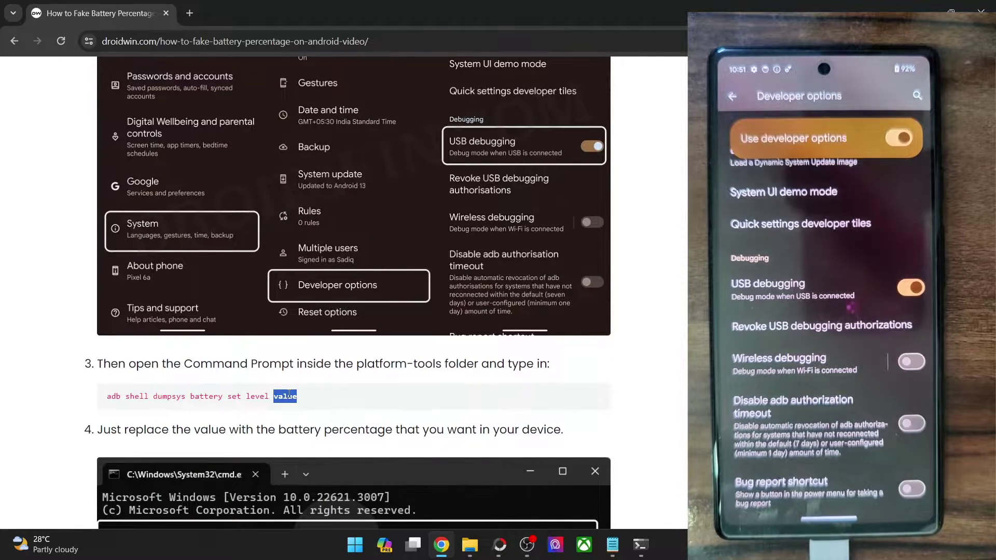
{"action": "triple_click", "coordinate": [289, 397]}
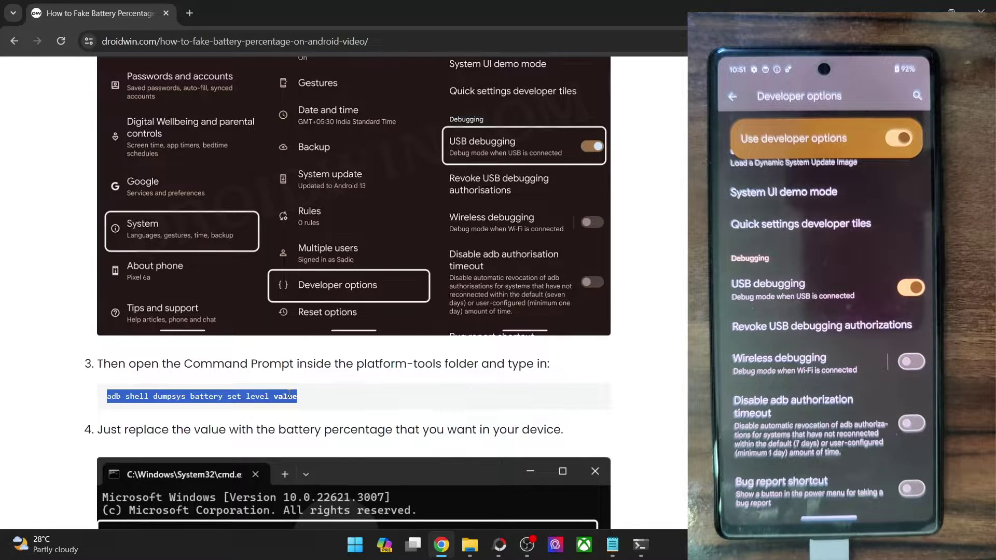
{"action": "left_click", "coordinate": [640, 551]}
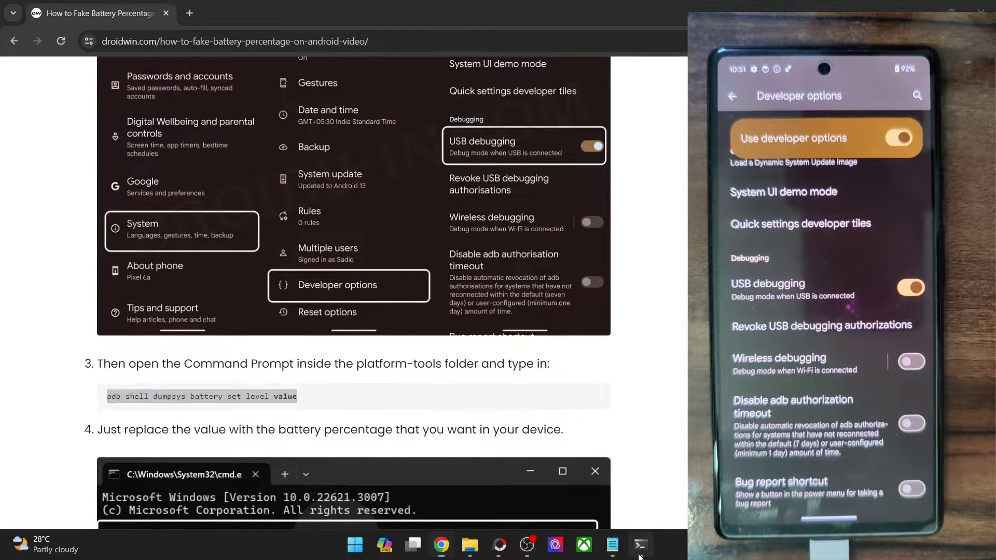
Paste the set-level command, replace 'value' with 250, and run it
{"action": "key", "text": "ctrl+v"}
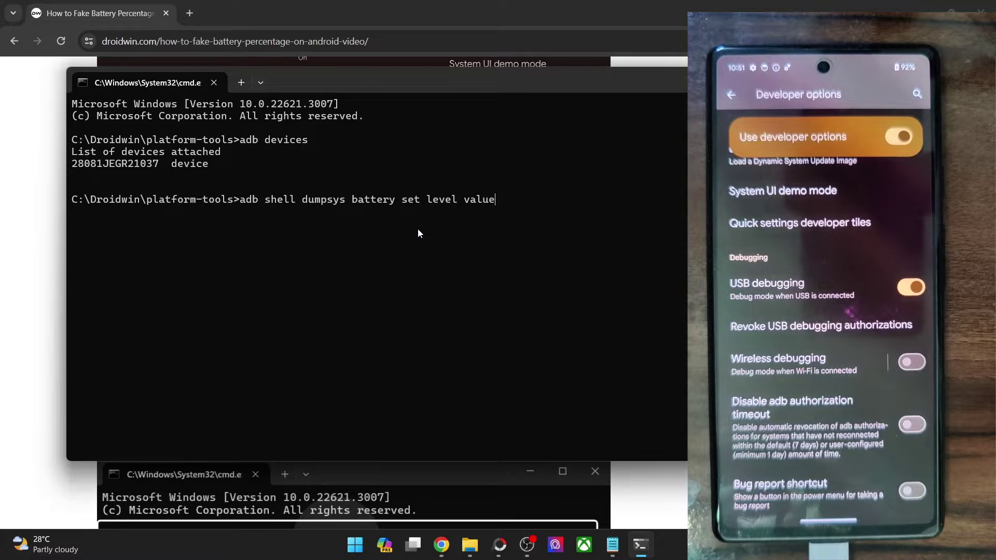
{"action": "key", "text": "BackSpace"}
{"action": "key", "text": "BackSpace"}
{"action": "key", "text": "BackSpace"}
{"action": "key", "text": "BackSpace"}
{"action": "key", "text": "BackSpace"}
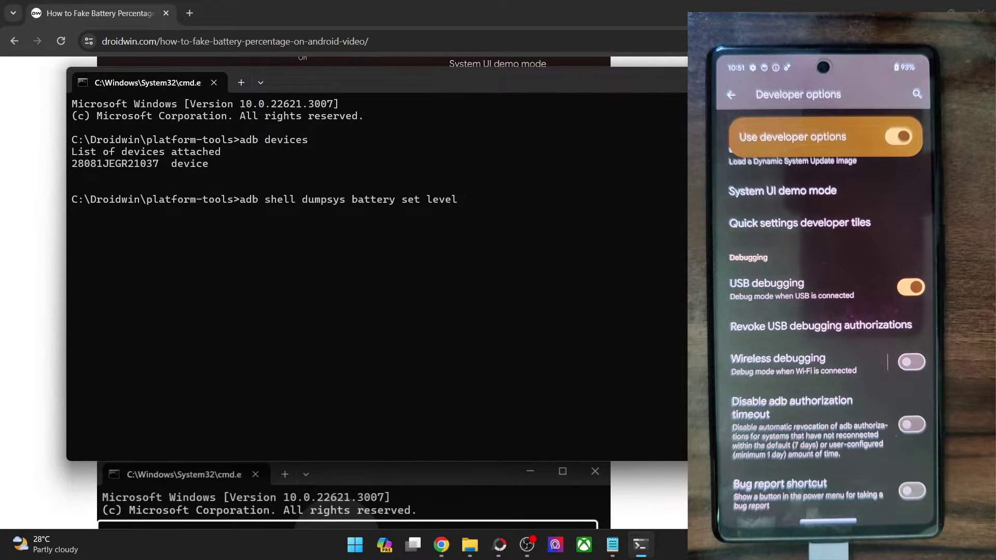
{"action": "type", "text": "250"}
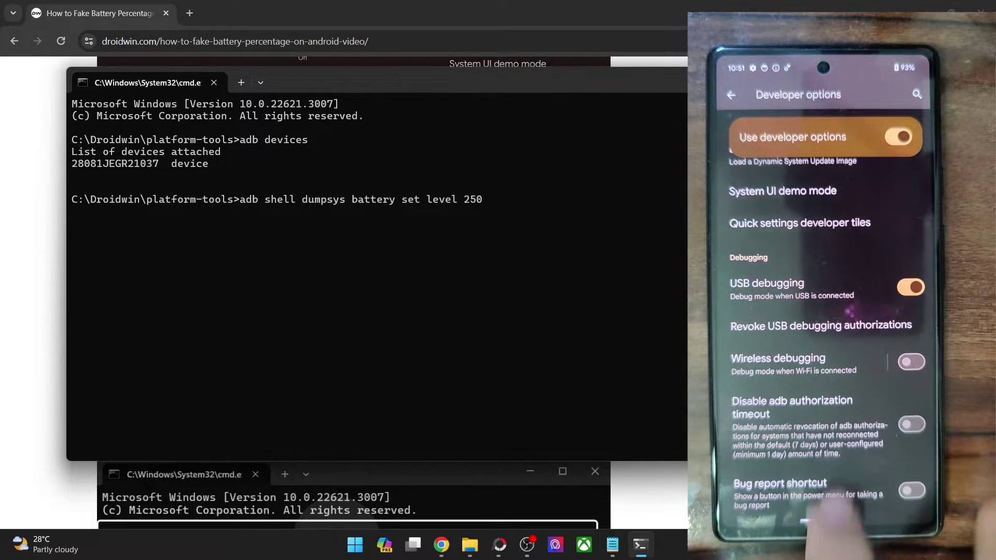
{"action": "key", "text": "Return"}
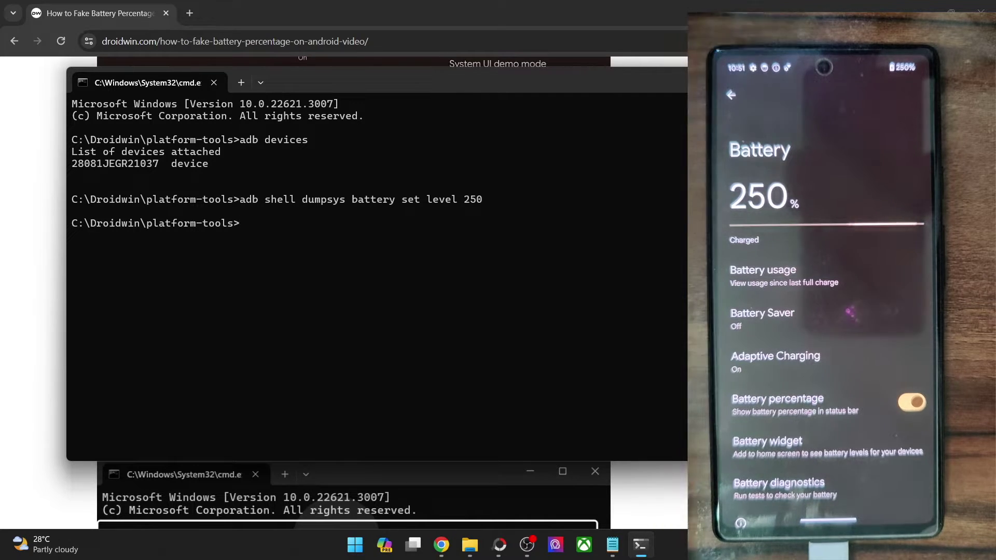
Recall the set-level command, change 250 to 300, and run it
{"action": "key", "text": "Up"}
{"action": "key", "text": "BackSpace"}
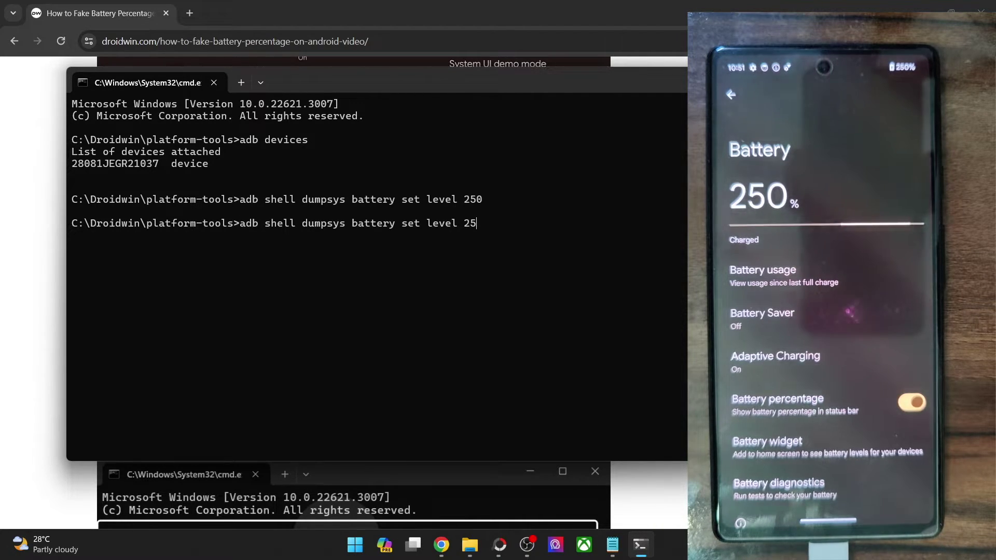
{"action": "key", "text": "BackSpace"}
{"action": "key", "text": "BackSpace"}
{"action": "type", "text": "3"}
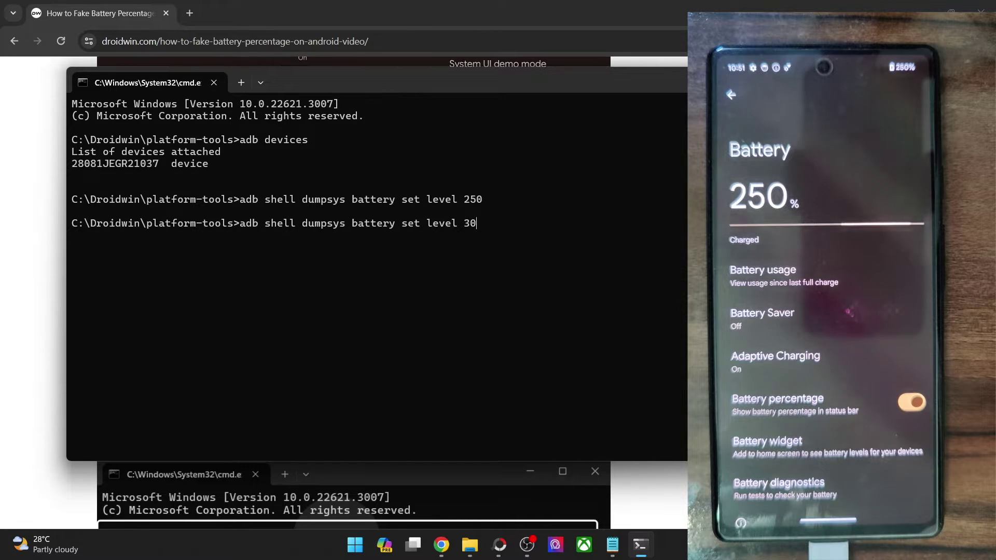
{"action": "type", "text": "0"}
{"action": "key", "text": "Return"}
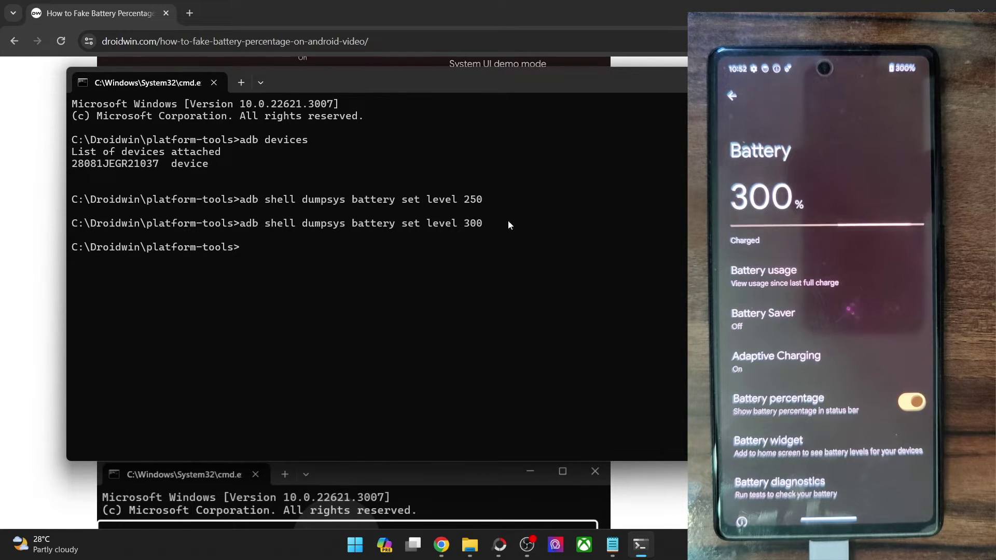
{"action": "key", "text": "alt+Tab"}
{"action": "scroll", "coordinate": [353, 296], "scroll_direction": "down", "scroll_amount": 4}
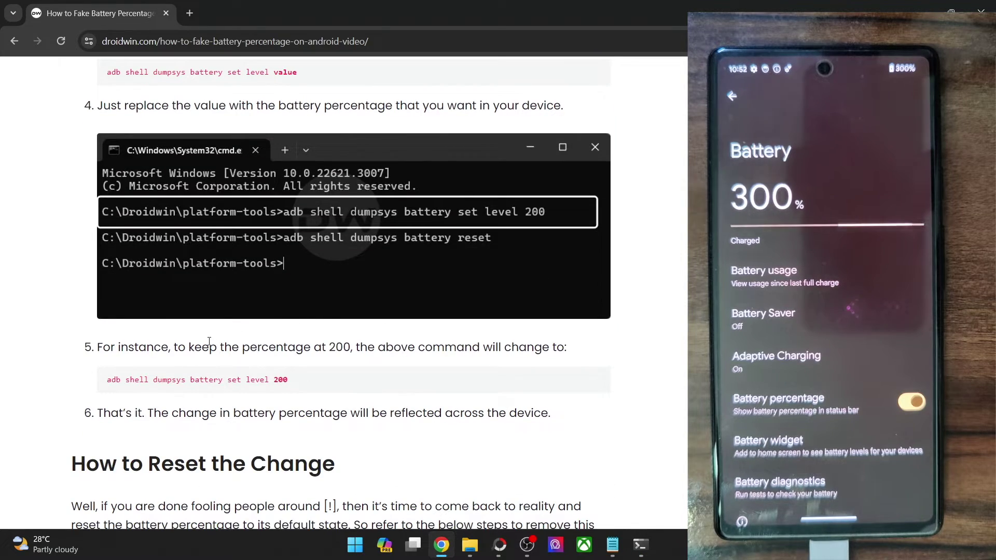
Copy the battery reset command line from the guide and paste it into Command Prompt
{"action": "triple_click", "coordinate": [222, 380]}
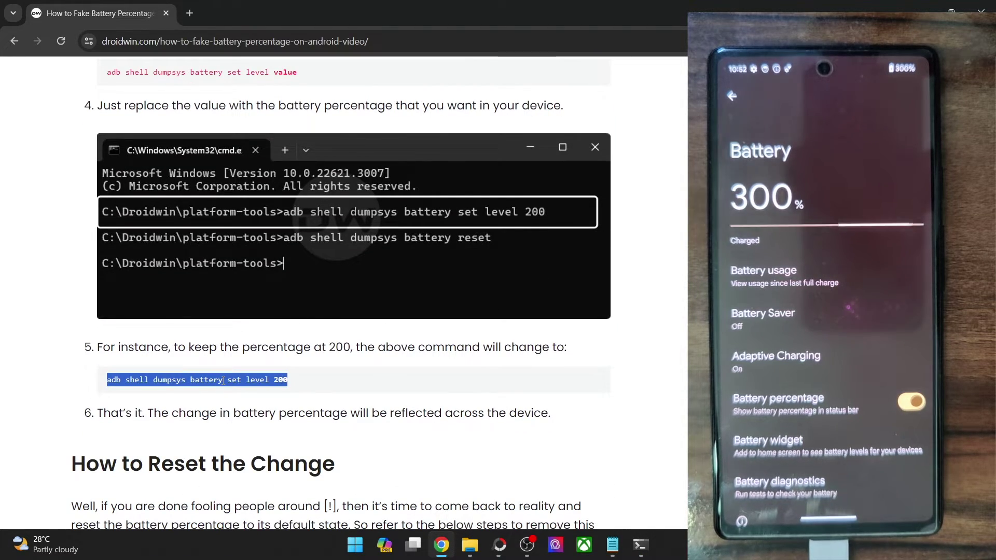
{"action": "scroll", "coordinate": [224, 380], "scroll_direction": "down", "scroll_amount": 4}
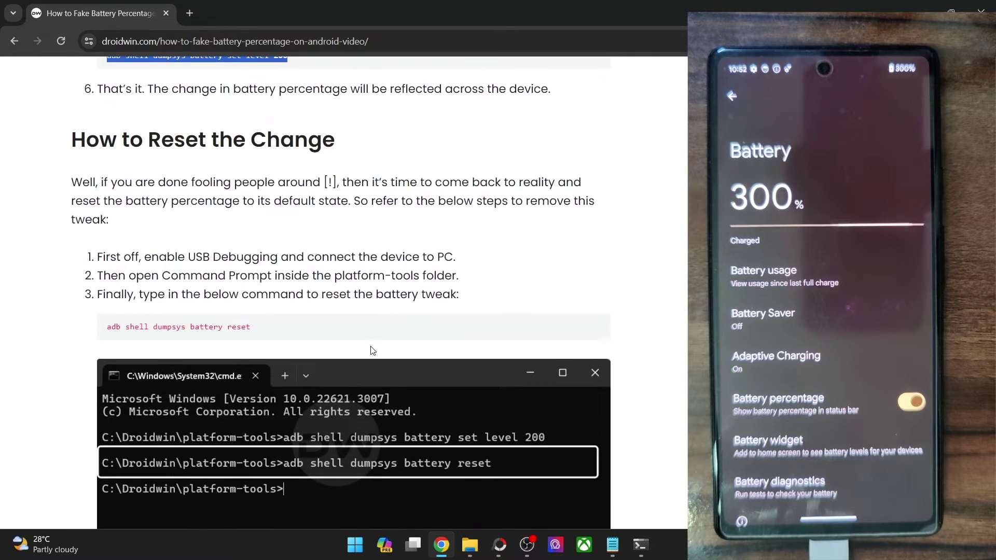
{"action": "left_click", "coordinate": [333, 334]}
{"action": "triple_click", "coordinate": [241, 326]}
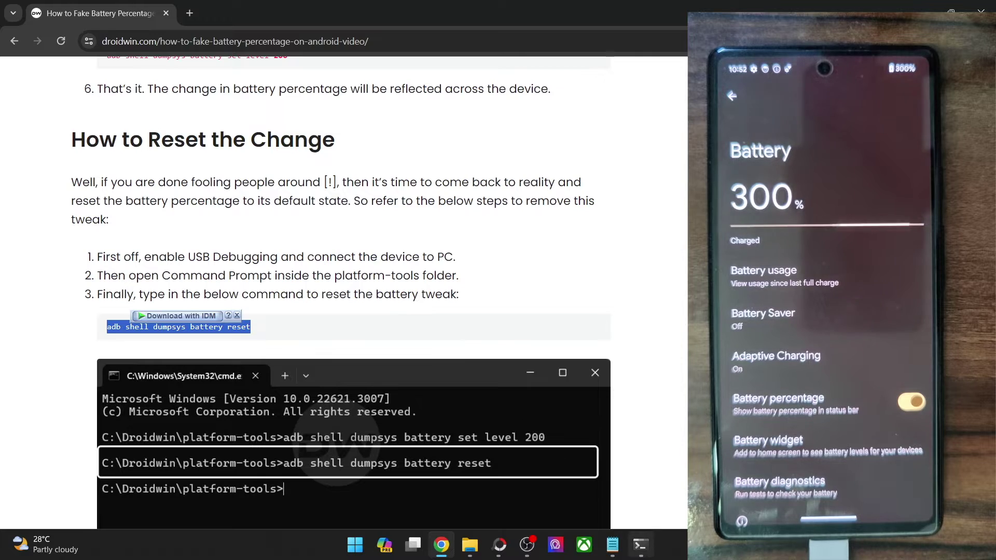
{"action": "key", "text": "alt+Tab"}
{"action": "key", "text": "ctrl+v"}
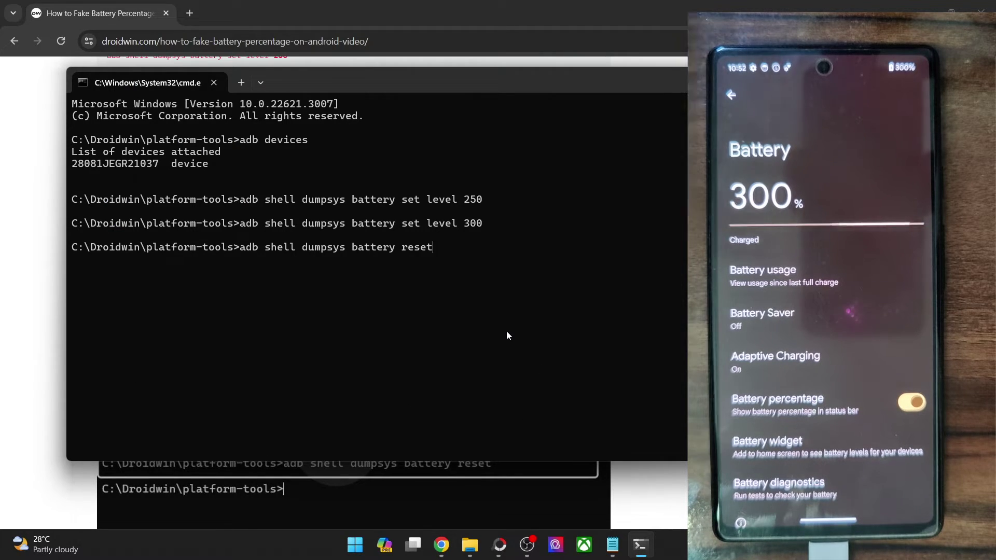
Run 'adb shell dumpsys battery reset' to restore the real 93% battery reading
{"action": "key", "text": "Return"}
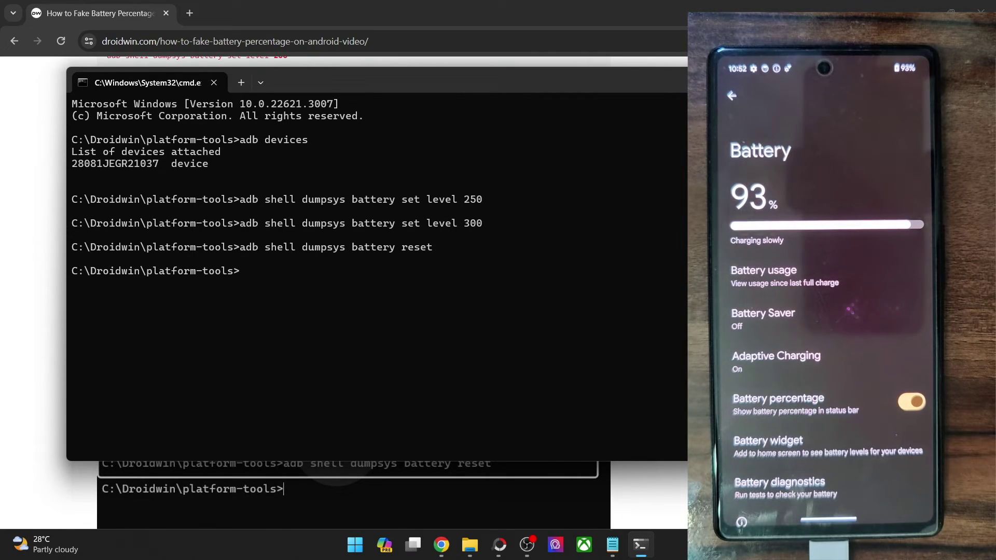
{"action": "key", "text": "alt+Tab"}
{"action": "scroll", "coordinate": [356, 224], "scroll_direction": "up", "scroll_amount": 5}
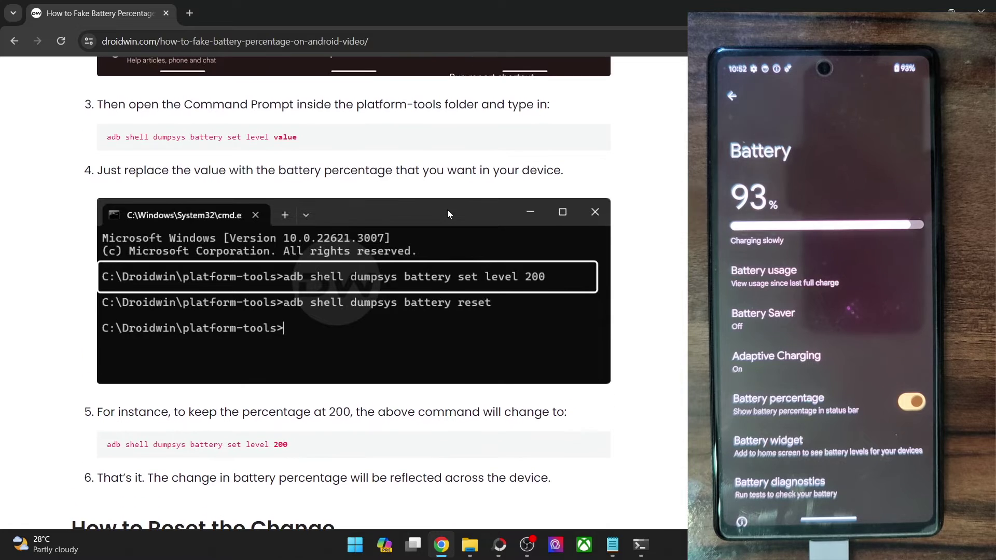
{"action": "scroll", "coordinate": [356, 224], "scroll_direction": "up", "scroll_amount": 2}
{"action": "scroll", "coordinate": [357, 225], "scroll_direction": "up", "scroll_amount": 1}
{"action": "triple_click", "coordinate": [263, 201]}
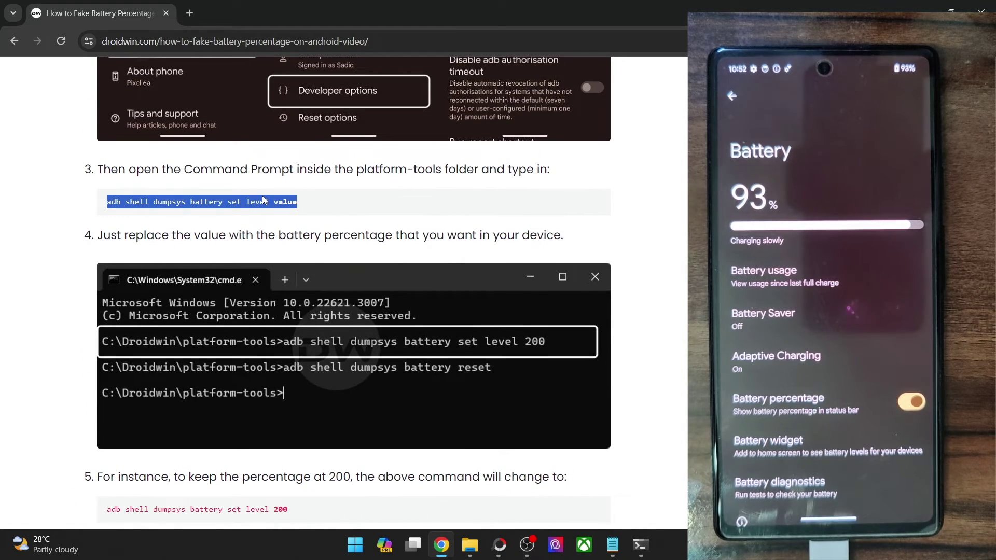
{"action": "scroll", "coordinate": [263, 200], "scroll_direction": "down", "scroll_amount": 6}
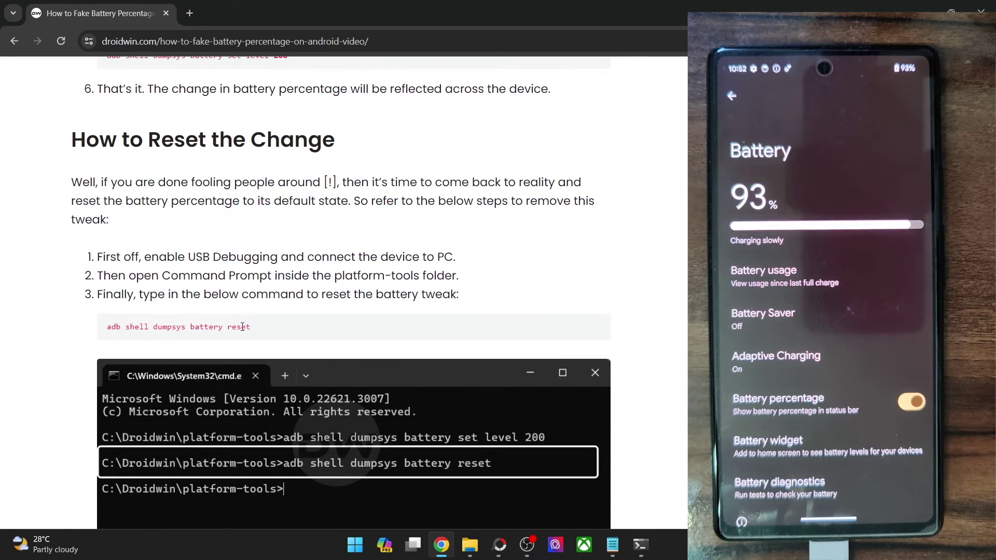
{"action": "triple_click", "coordinate": [240, 329]}
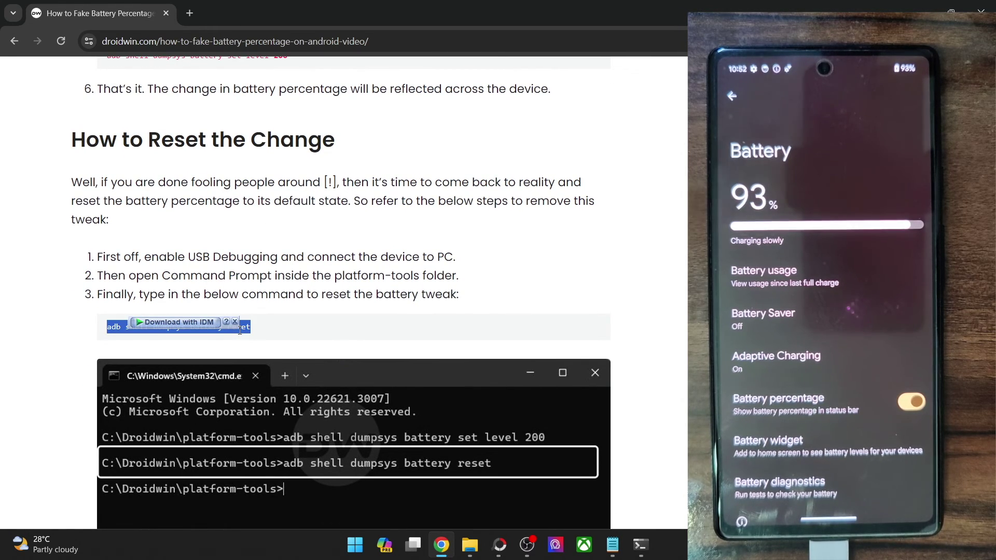
{"action": "left_click", "coordinate": [328, 295]}
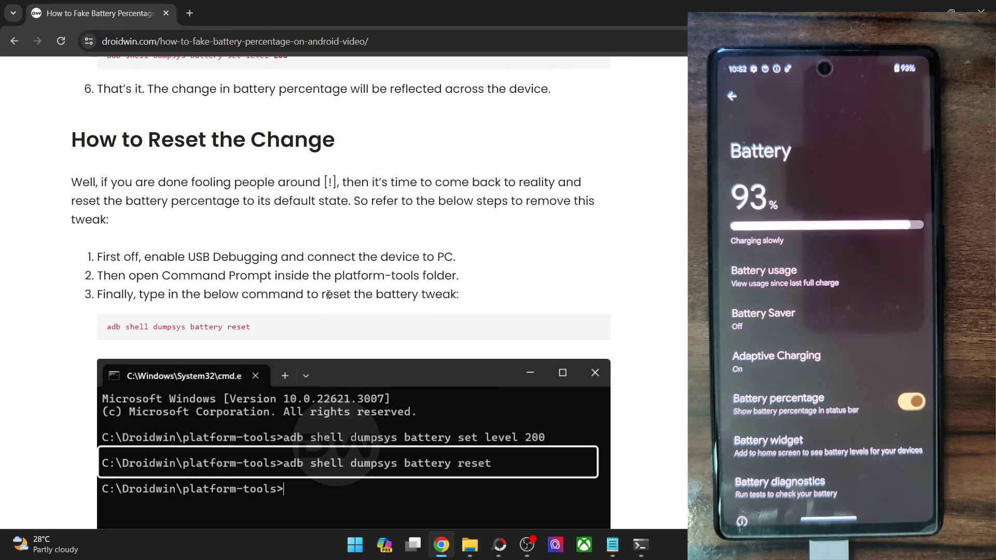